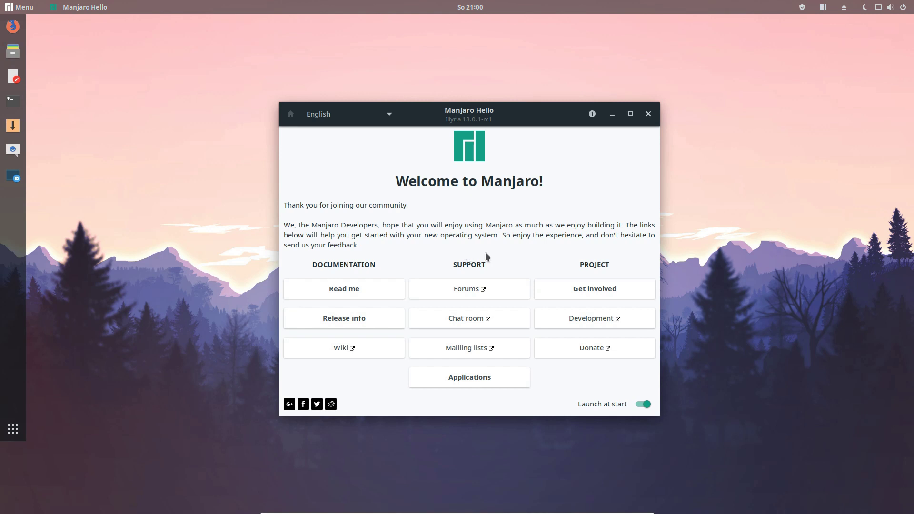
# Step: Open the application maintenance page and expand the Chat and Graphics Creating groups
pyautogui.click(470, 382)
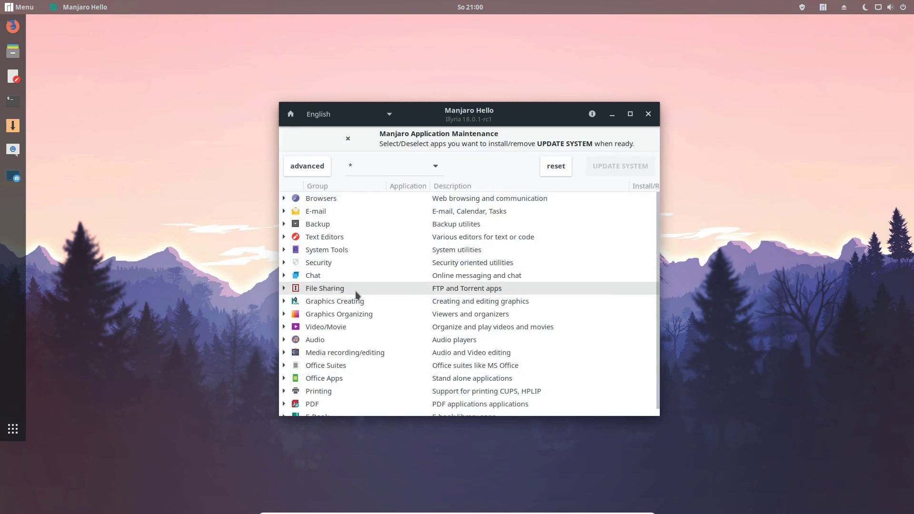
pyautogui.click(284, 275)
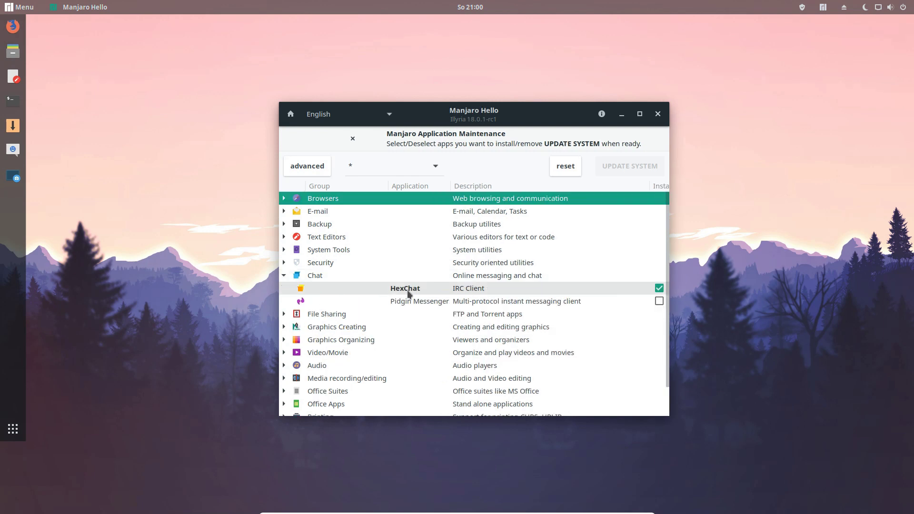
pyautogui.scroll(-1, 288, 295)
pyautogui.click(287, 294)
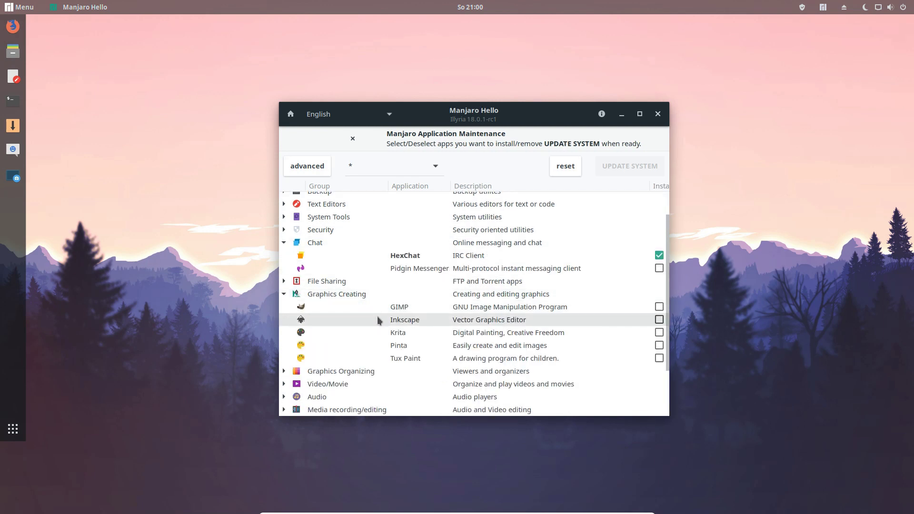
pyautogui.scroll(-2, 377, 318)
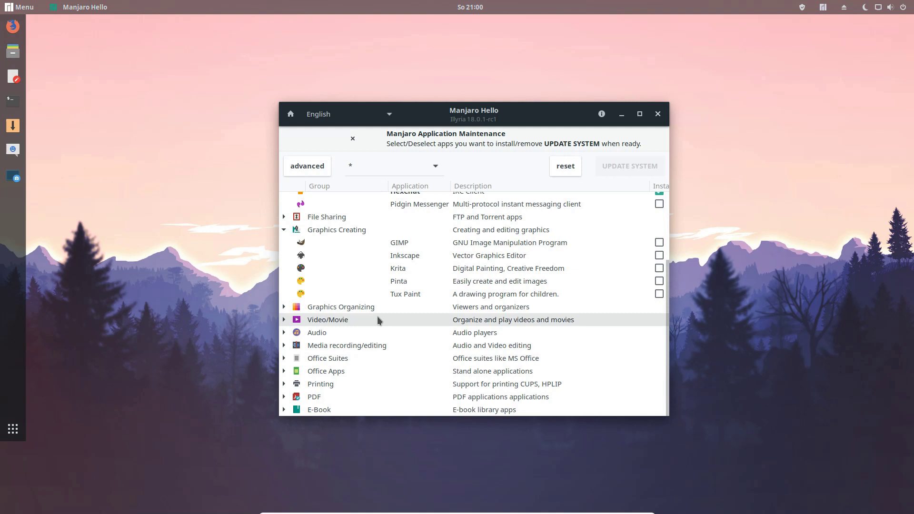
# Step: Expand the Video/Movie, Audio and Office Suites groups further down the list
pyautogui.click(284, 320)
pyautogui.scroll(-2, 291, 323)
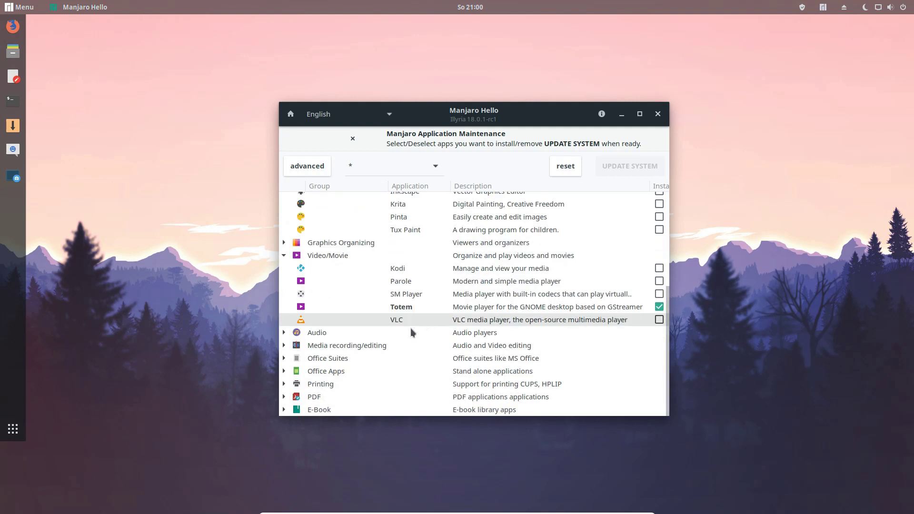
pyautogui.click(285, 333)
pyautogui.scroll(-2, 453, 336)
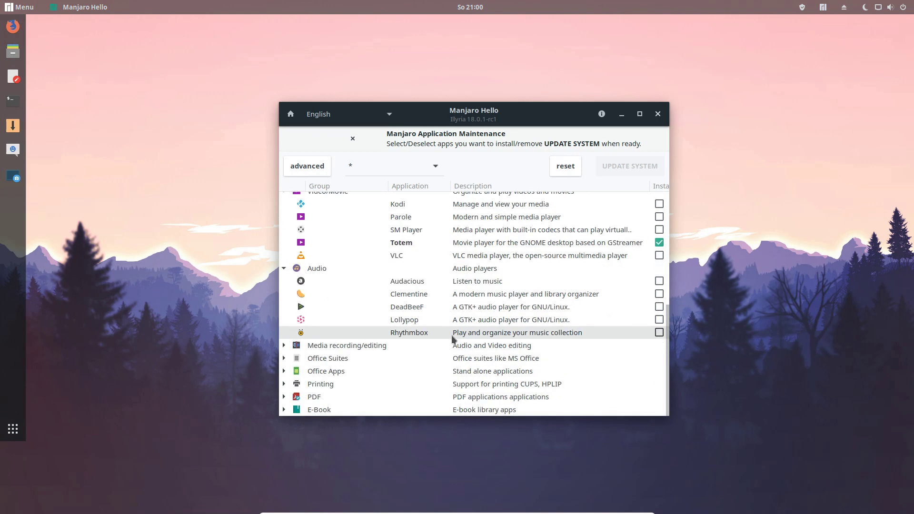
pyautogui.click(283, 358)
pyautogui.scroll(-2, 507, 339)
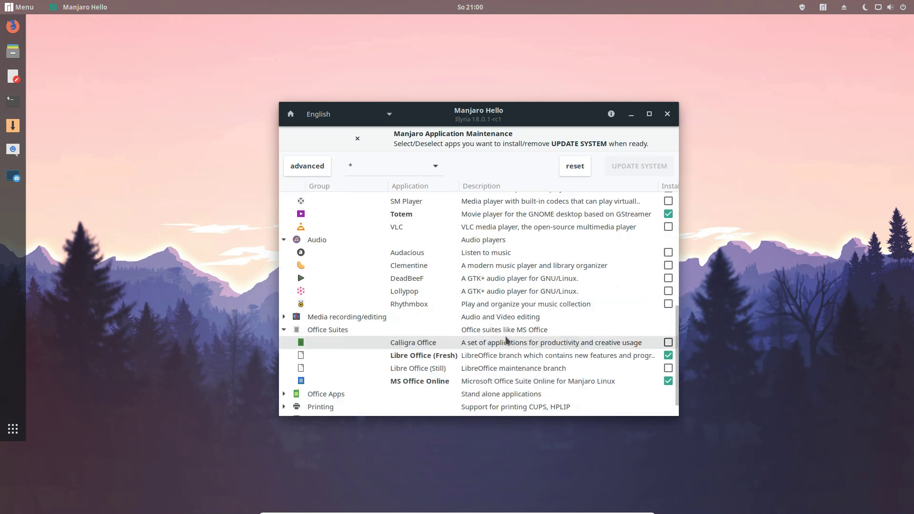
# Step: Search GNOME Shell for 'gimp' and open its package page under Add/Remove Software
pyautogui.scroll(3, 507, 340)
pyautogui.press('super')
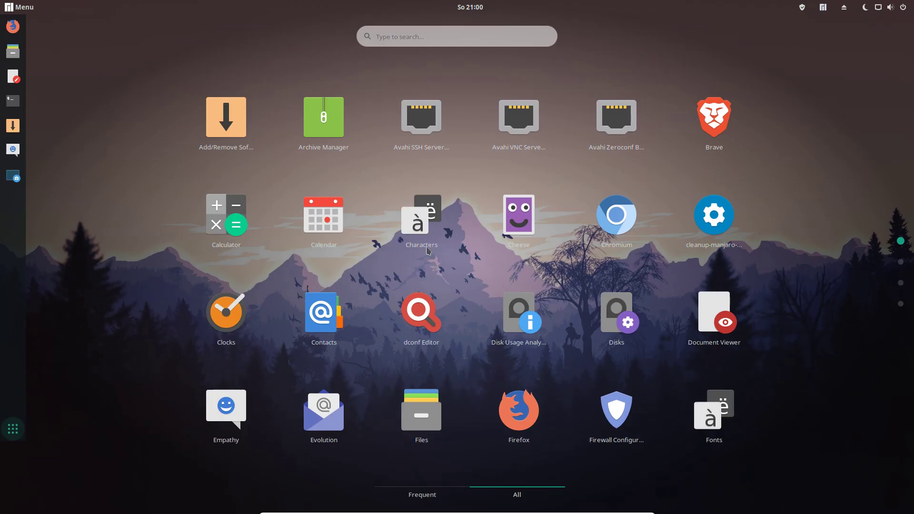
pyautogui.click(458, 34)
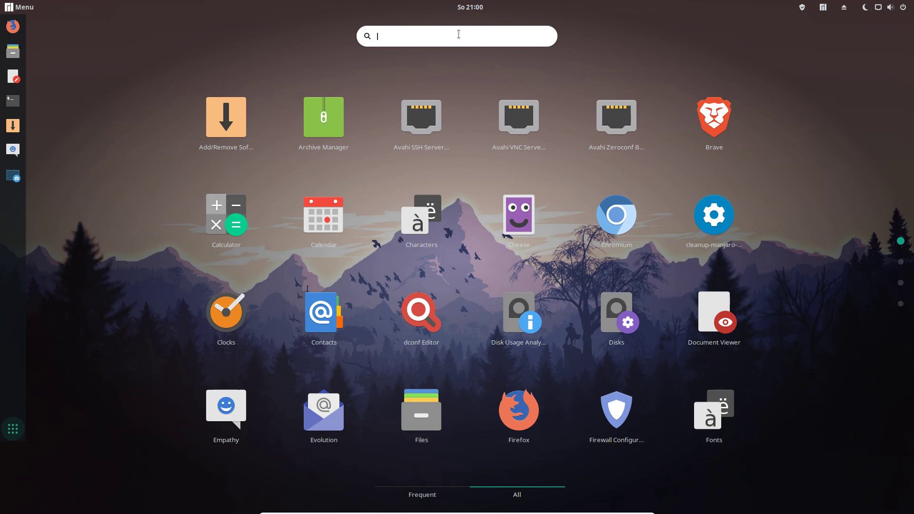
pyautogui.write('gimp')
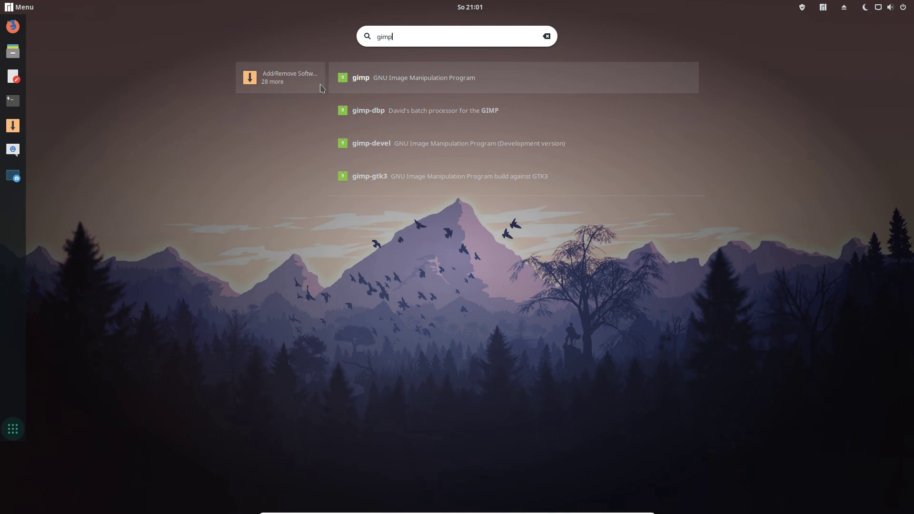
pyautogui.click(364, 81)
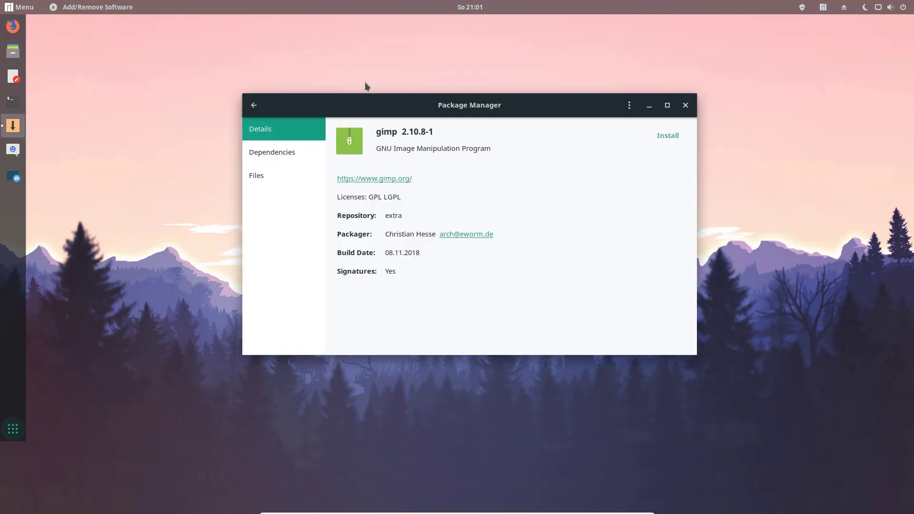
# Step: Install gimp 2.10.8-1, committing the transaction and authenticating with the account password
pyautogui.click(668, 138)
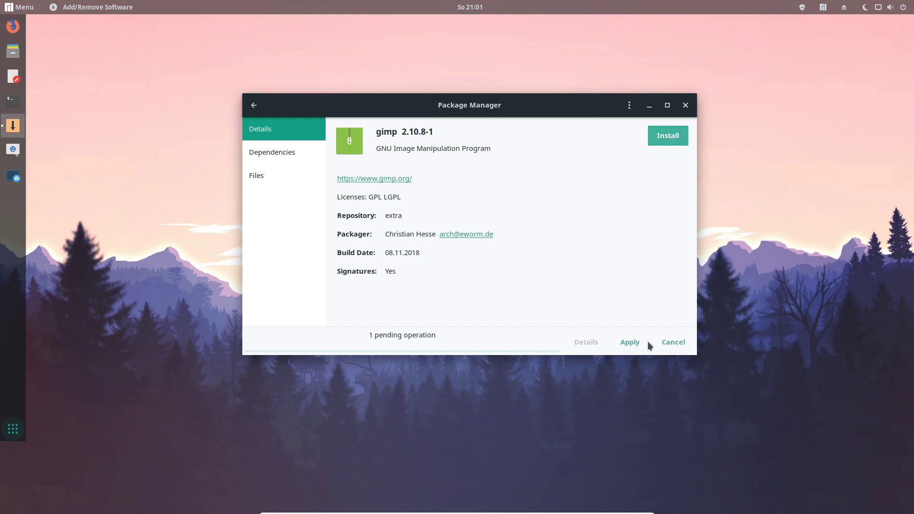
pyautogui.click(631, 343)
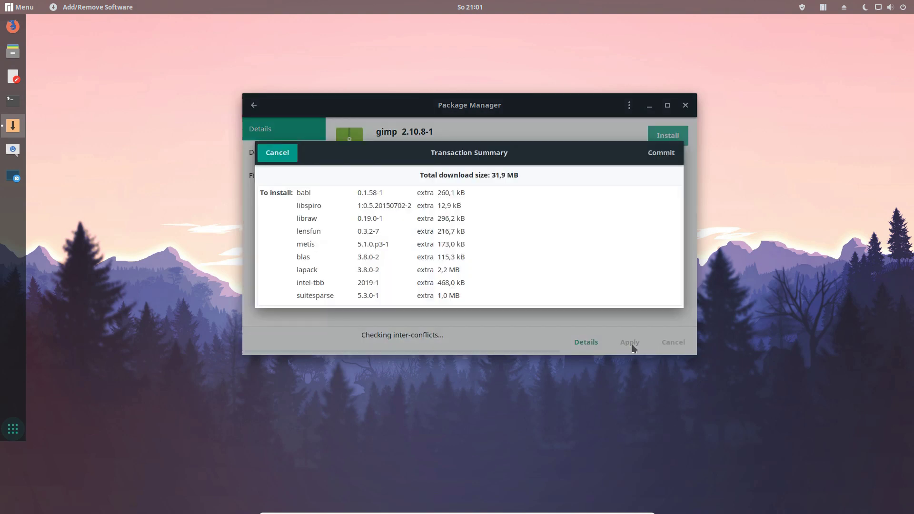
pyautogui.click(651, 158)
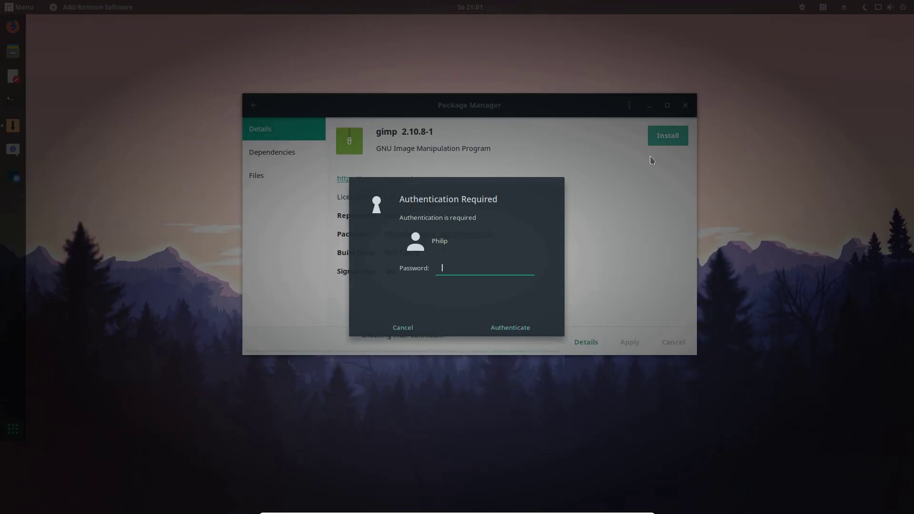
pyautogui.write('•••')
pyautogui.press('Return')
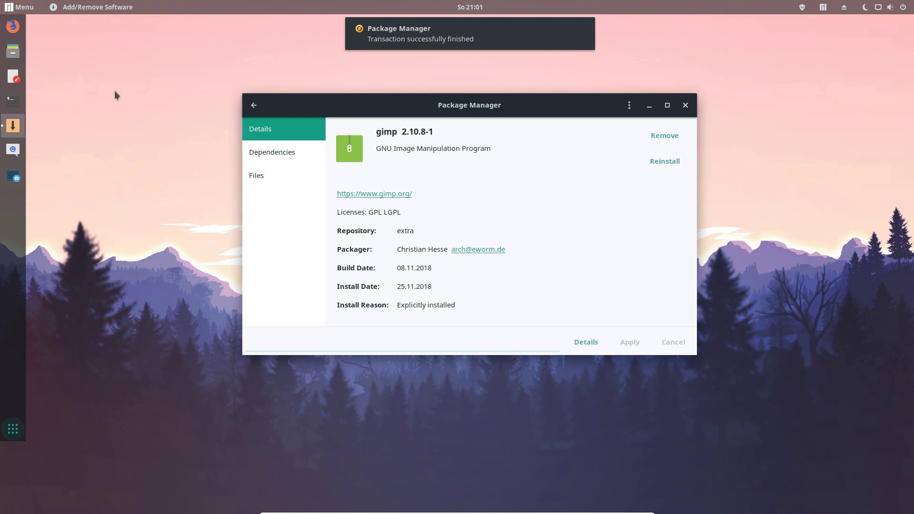
# Step: Search the Menu for 'gimp' and launch GNU Image Manipulation Program
pyautogui.click(22, 7)
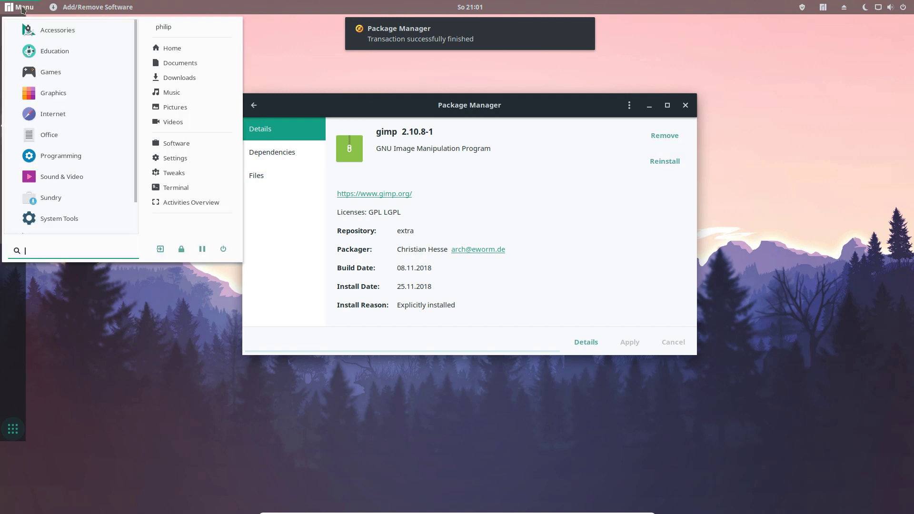
pyautogui.write('gimp')
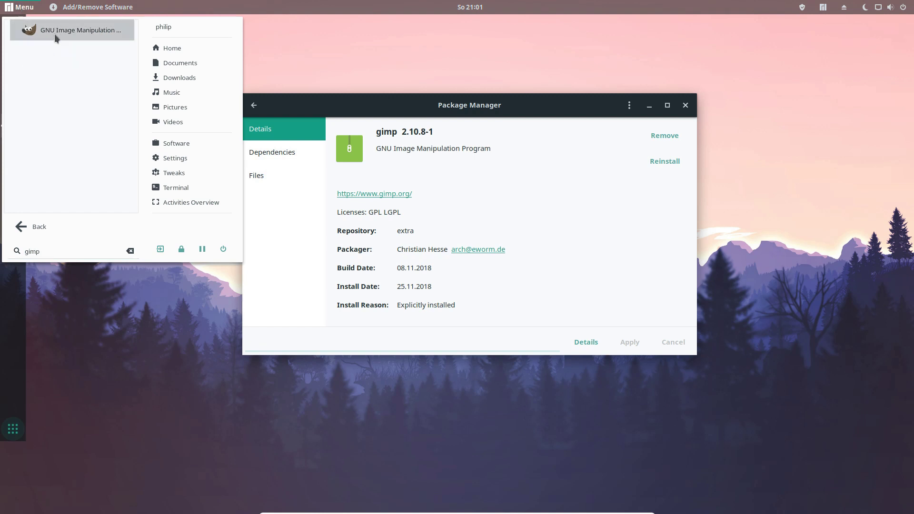
pyautogui.click(54, 33)
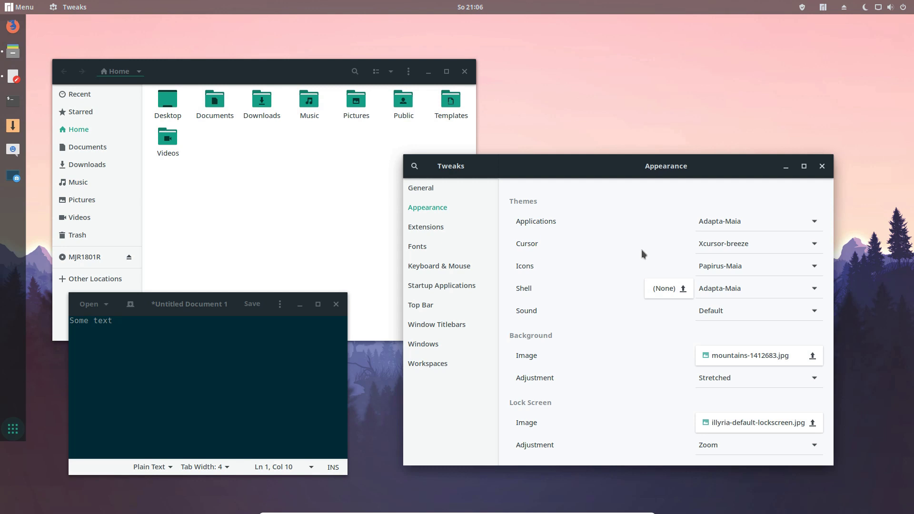
# Step: Set both the Applications and Shell themes to Matcha-sea
pyautogui.click(757, 221)
pyautogui.press('Escape')
pyautogui.click(738, 289)
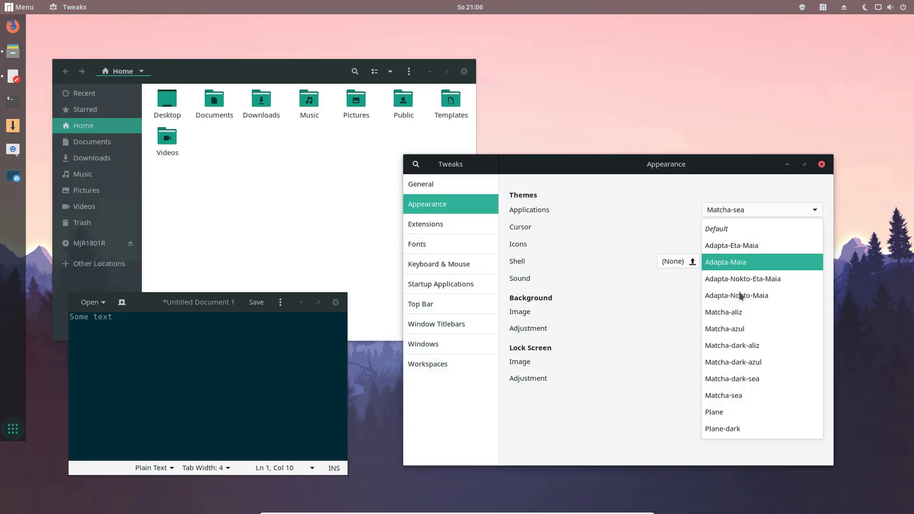
pyautogui.click(734, 393)
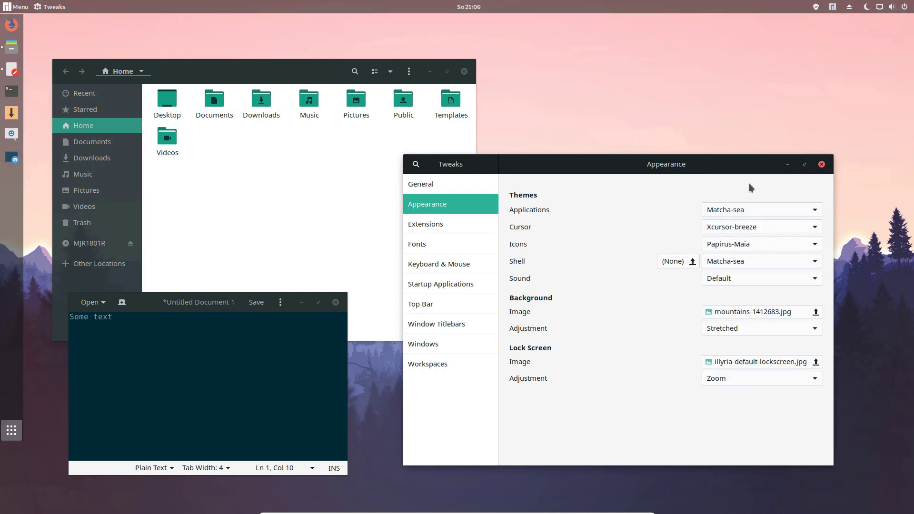
# Step: Change both the Applications and Shell themes to Plane-dark
pyautogui.click(741, 210)
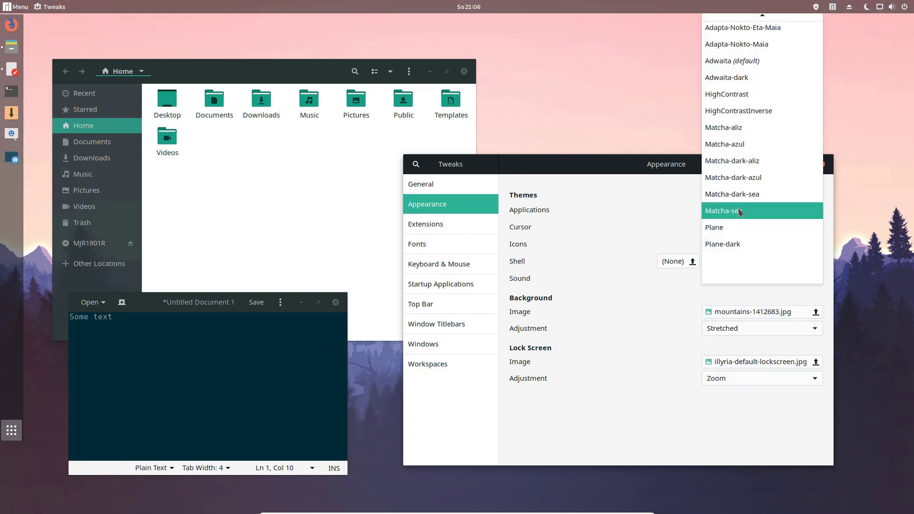
pyautogui.click(728, 242)
pyautogui.click(735, 260)
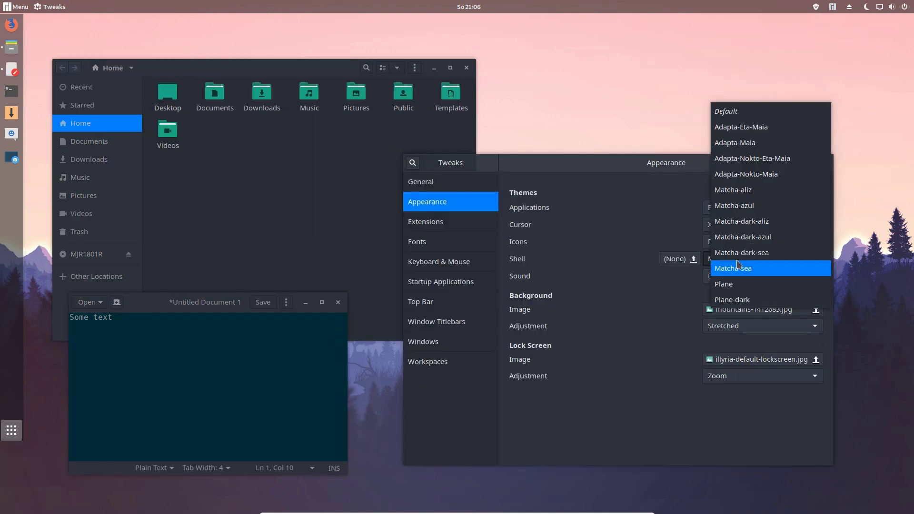
pyautogui.click(739, 299)
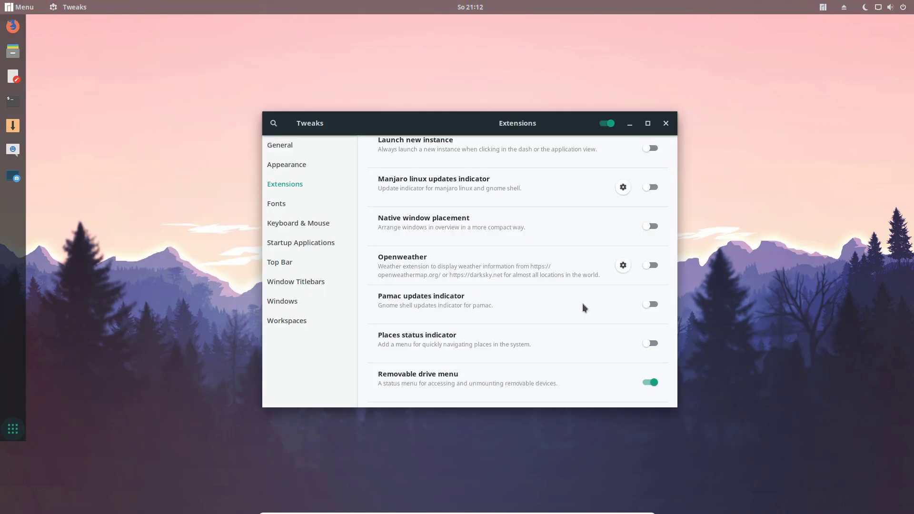
# Step: Enable the Pamac updates indicator, launch Package Manager from its top-bar icon and centre the window
pyautogui.click(650, 304)
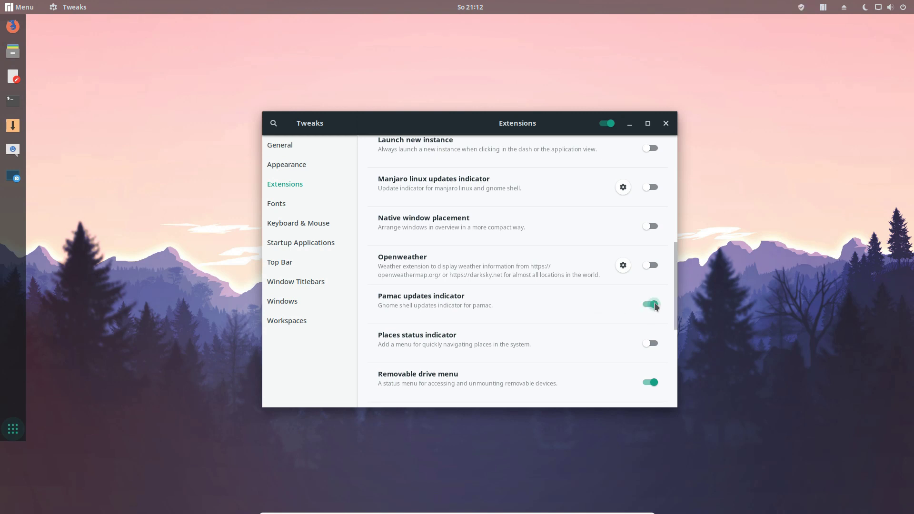
pyautogui.click(800, 7)
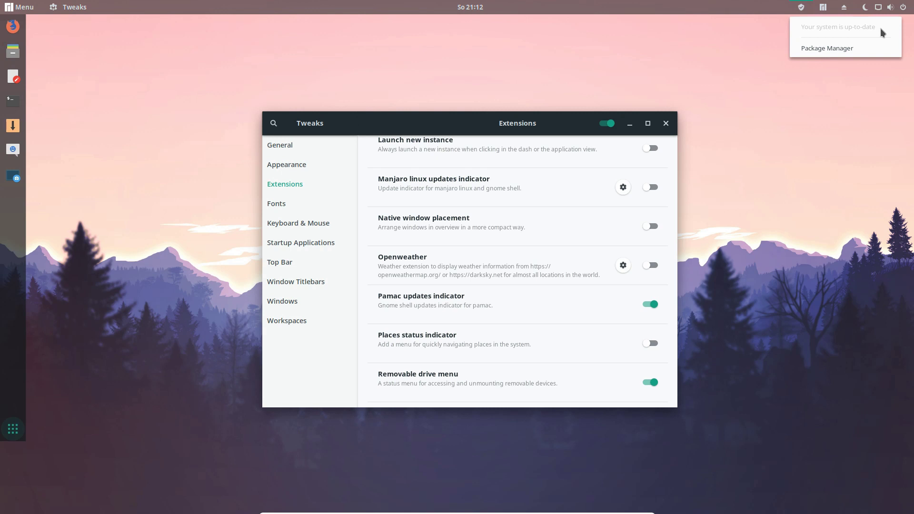
pyautogui.click(833, 48)
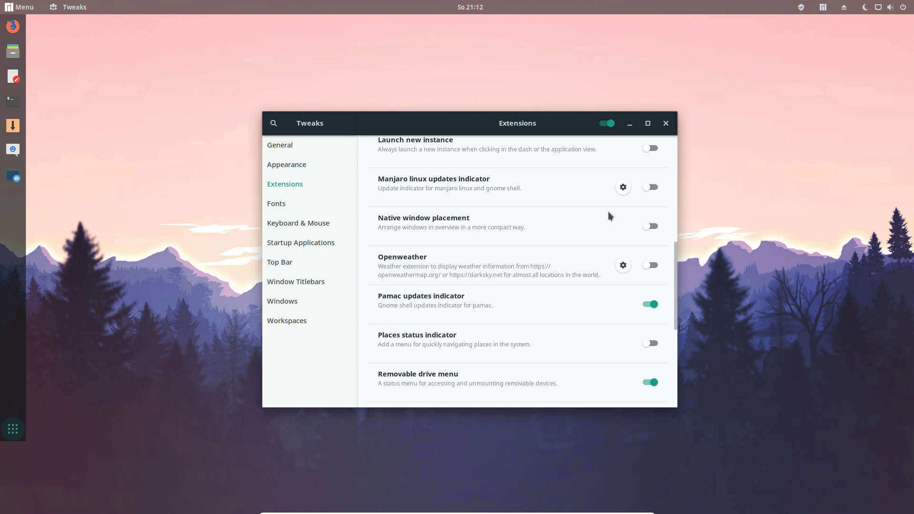
pyautogui.moveTo(253, 24); pyautogui.dragTo(506, 167)
# Step: Search for 'krita', mark Krita for installation and apply
pyautogui.click(595, 138)
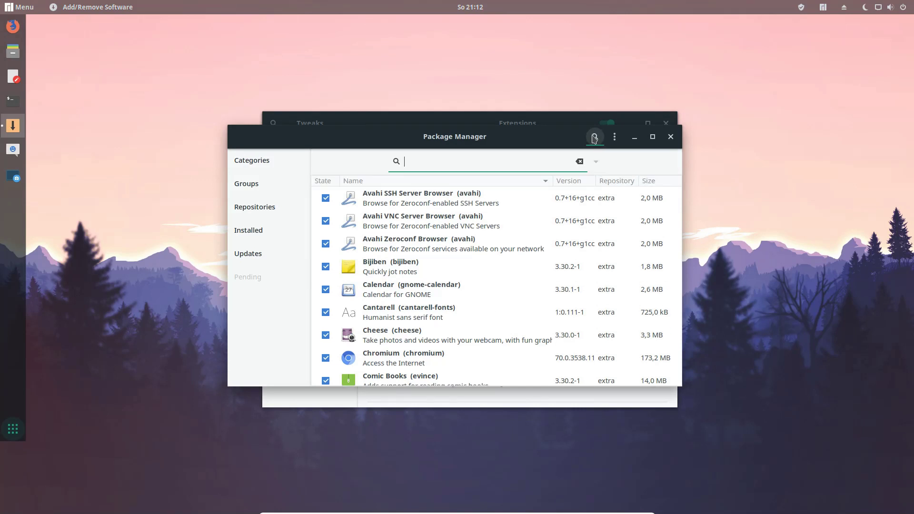
pyautogui.write('krita')
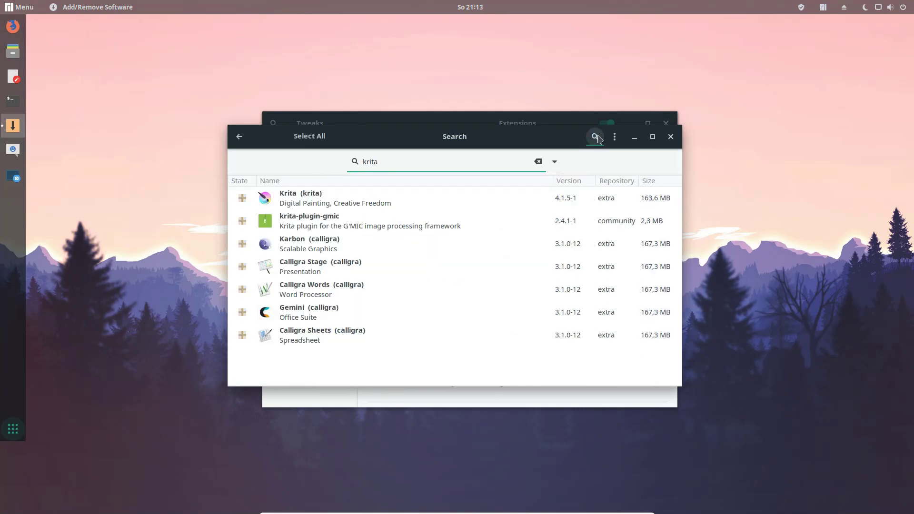
pyautogui.click(243, 199)
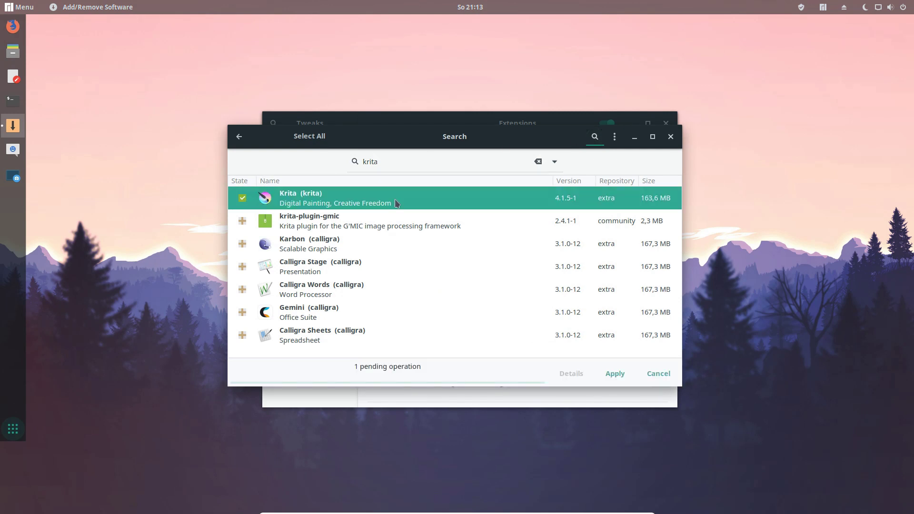
pyautogui.click(617, 373)
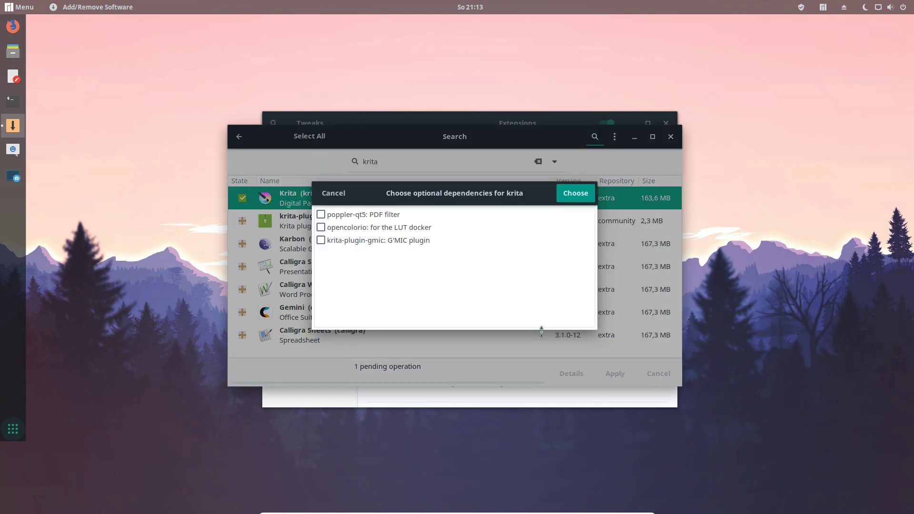
# Step: Include poppler-qt5, opencolorio and krita-plugin-gmic, then commit and authenticate with the password
pyautogui.click(321, 215)
pyautogui.click(321, 228)
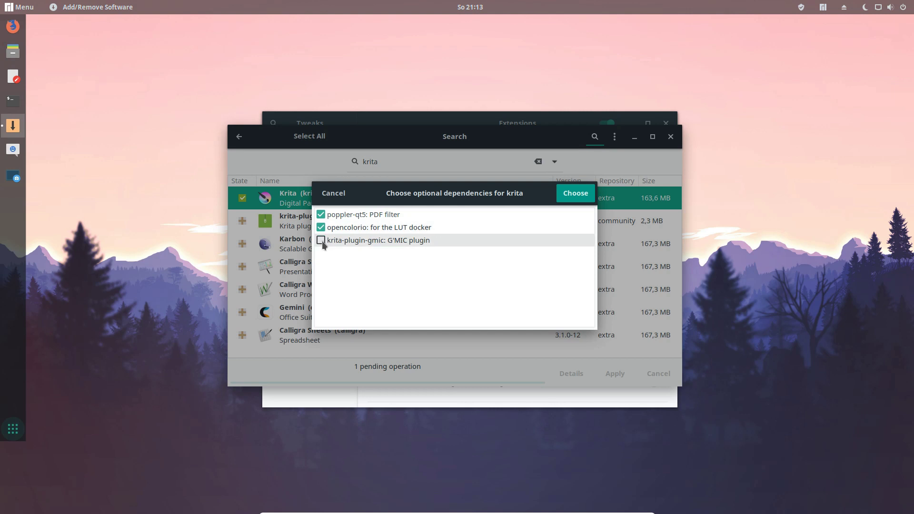
pyautogui.click(321, 240)
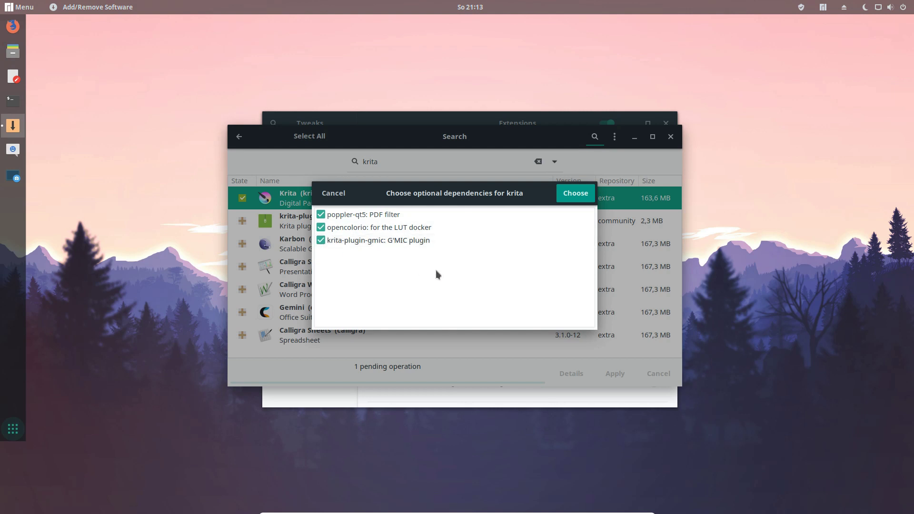
pyautogui.click(557, 195)
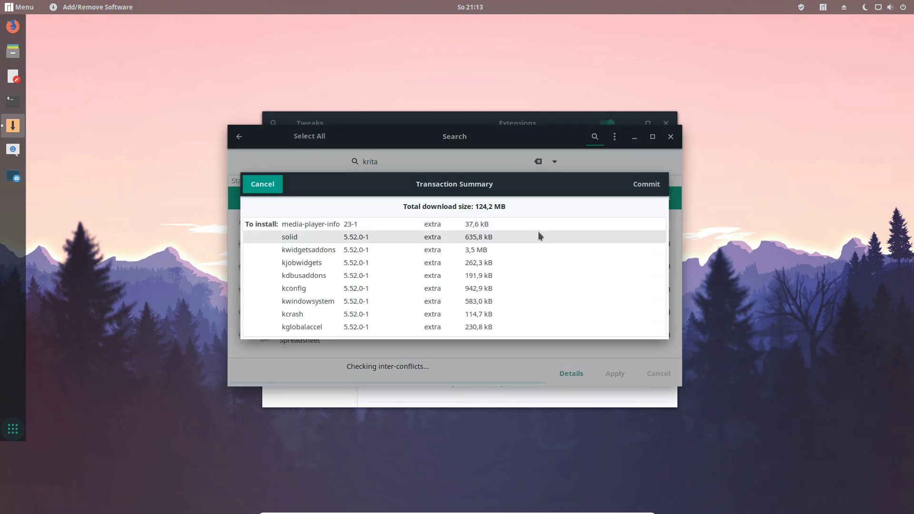
pyautogui.click(657, 183)
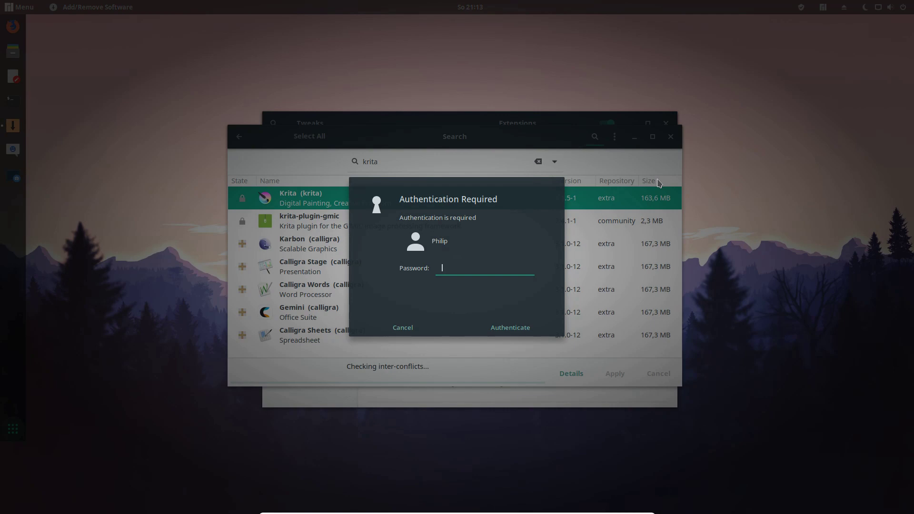
pyautogui.write('***')
pyautogui.press('Return')
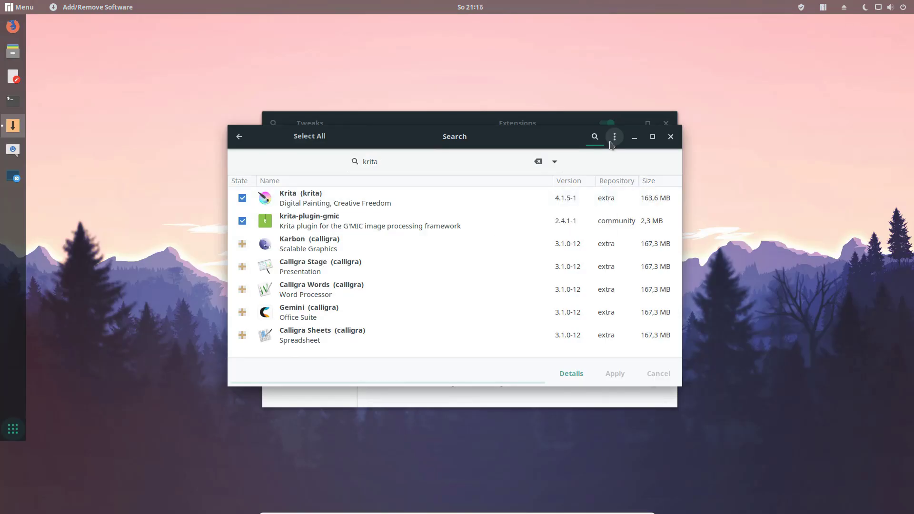
# Step: In Pamac Preferences, turn on Automatically download updates
pyautogui.click(614, 138)
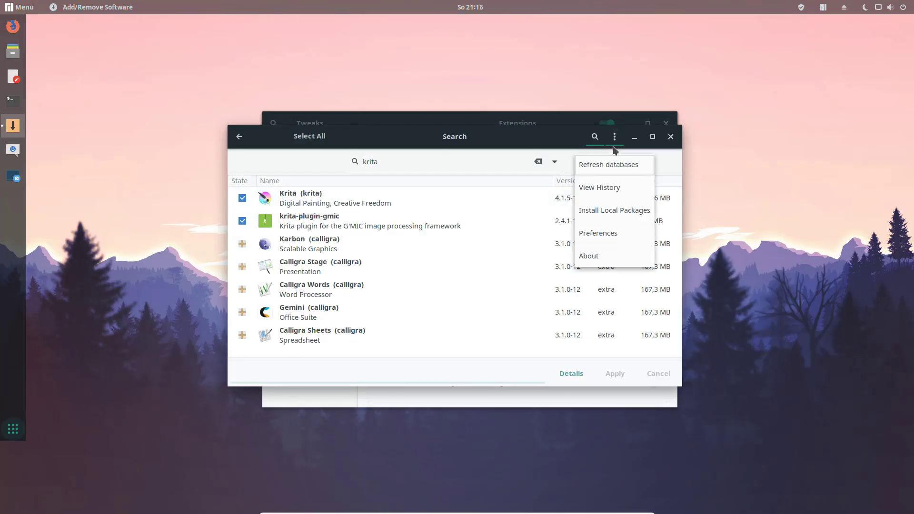
pyautogui.click(599, 233)
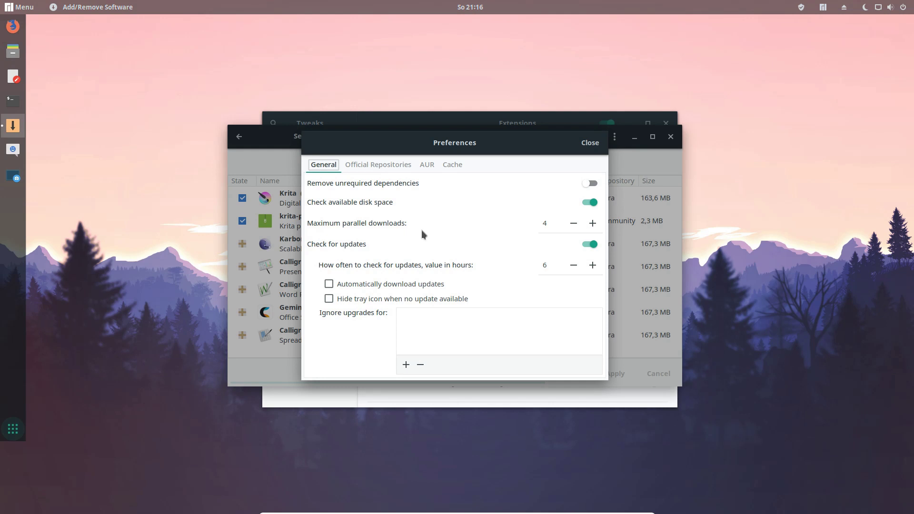
pyautogui.click(394, 286)
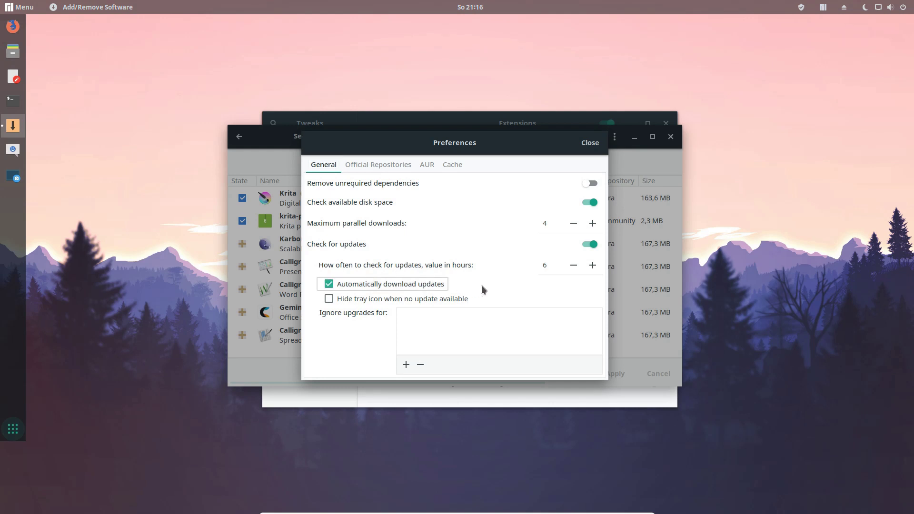
# Step: Enable AUR support with checks for AUR and development package updates
pyautogui.click(422, 164)
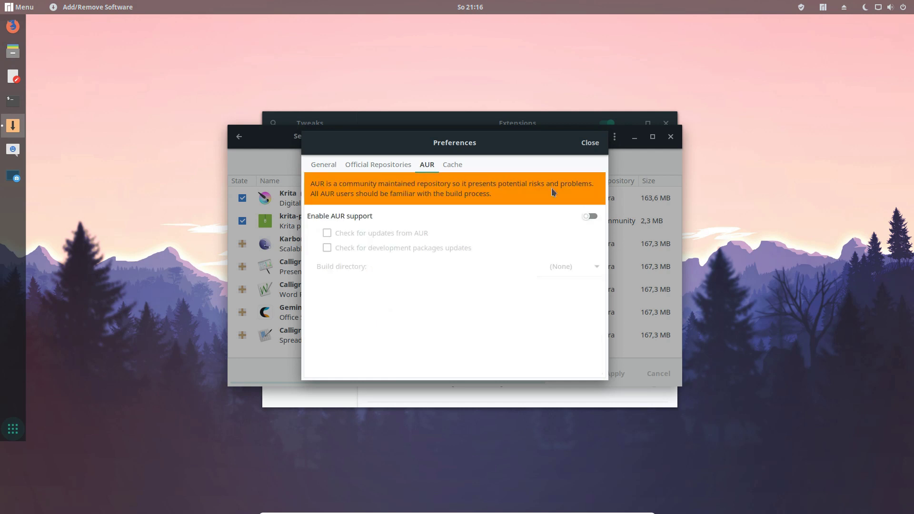
pyautogui.click(590, 217)
pyautogui.click(338, 233)
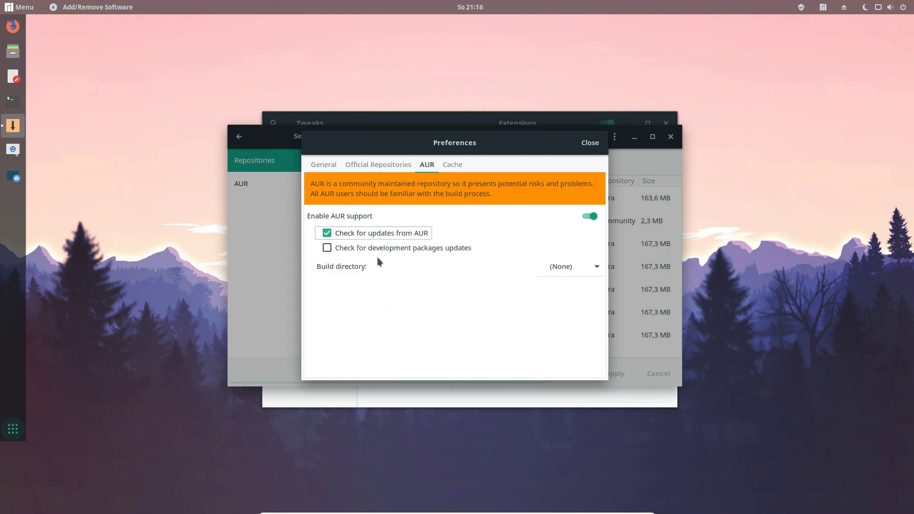
pyautogui.click(389, 250)
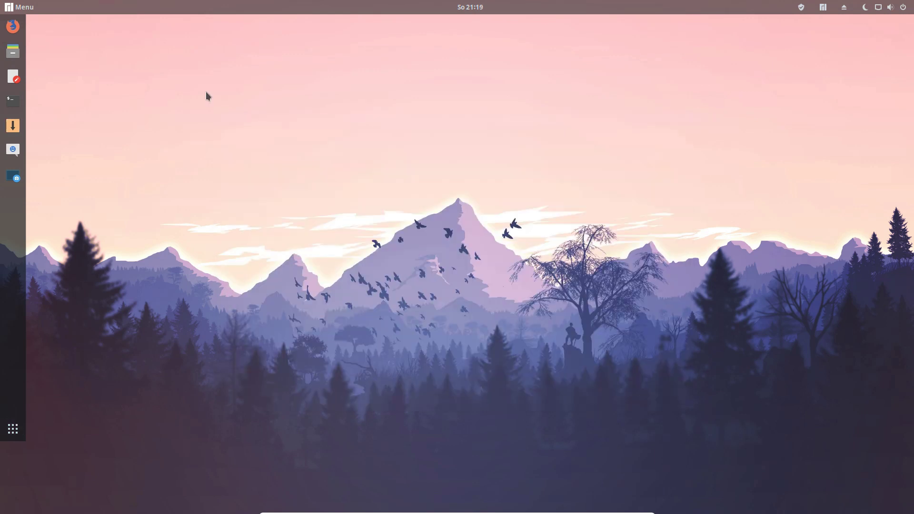
# Step: Launch Chromium, then Brave, from the Menu's Internet category
pyautogui.click(30, 9)
pyautogui.click(61, 113)
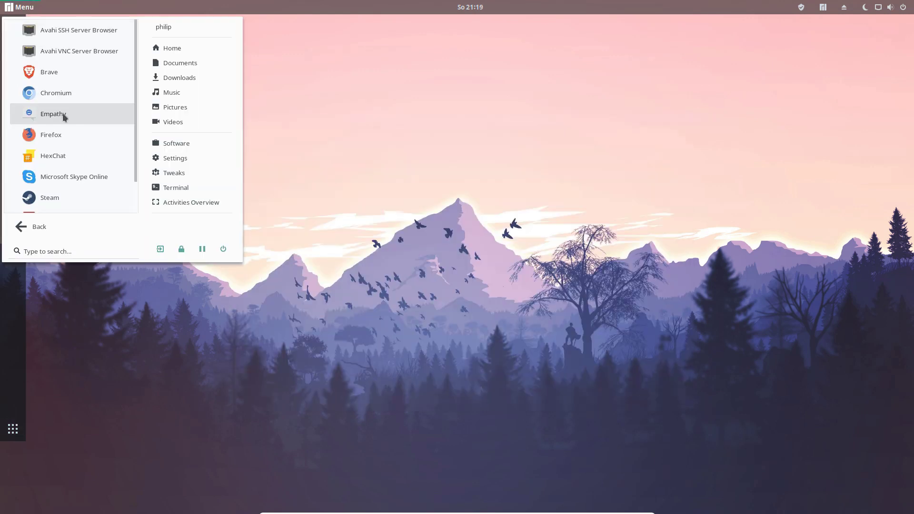
pyautogui.click(66, 97)
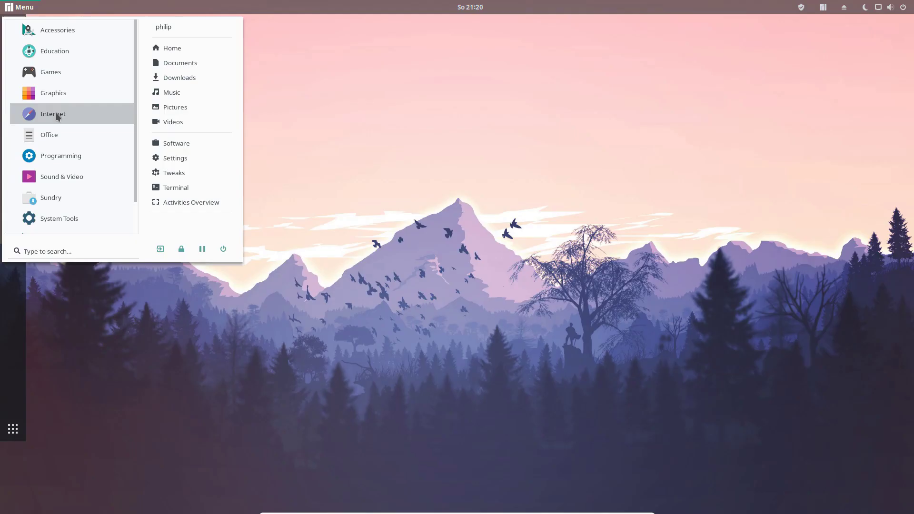
pyautogui.click(56, 112)
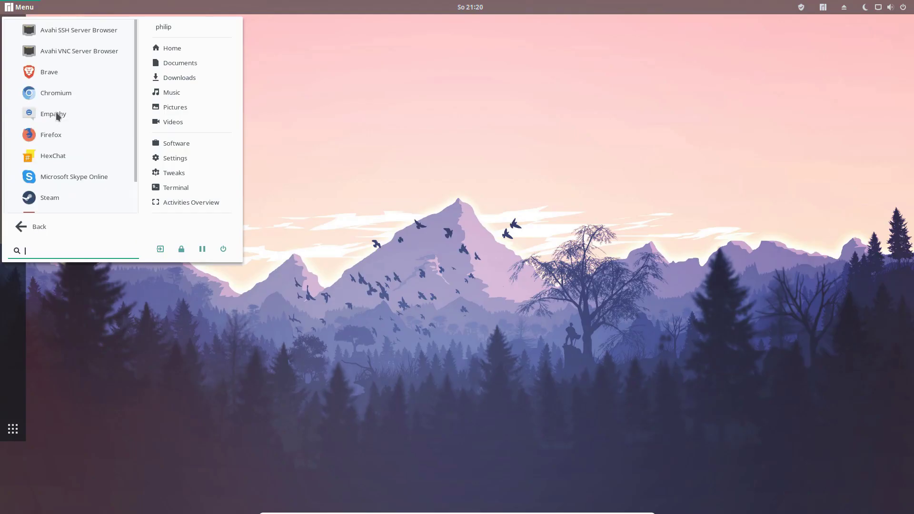
pyautogui.click(65, 77)
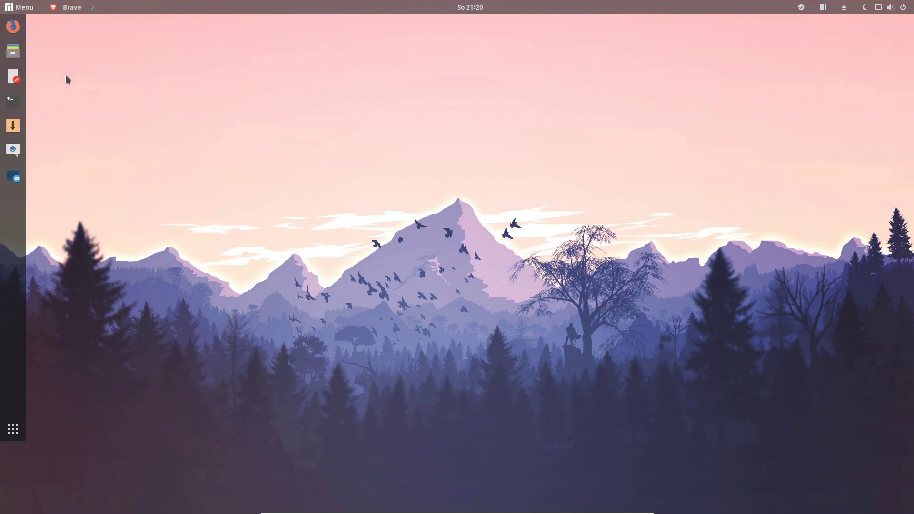